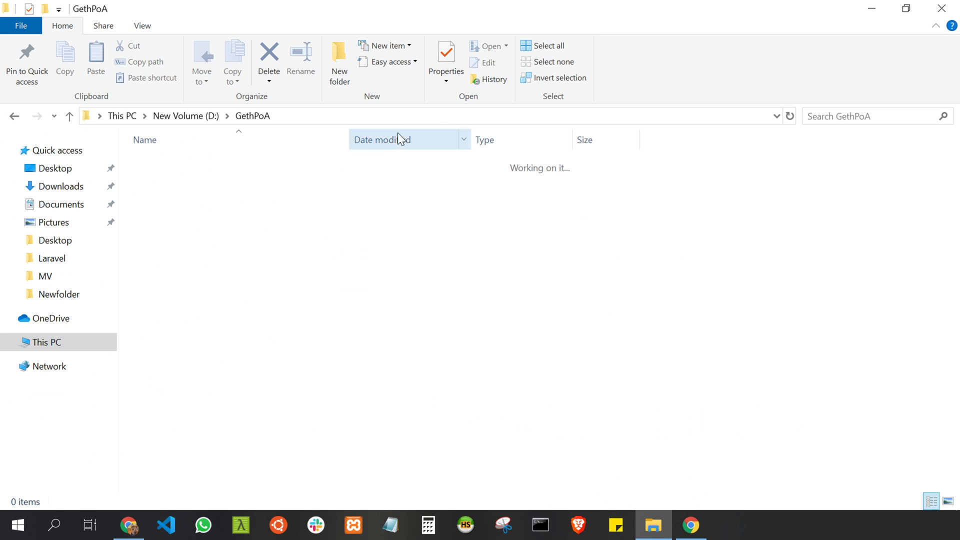
# Open the empty D:\GethPoA folder in Visual Studio Code using Open with Code
pyautogui.click(437, 113)
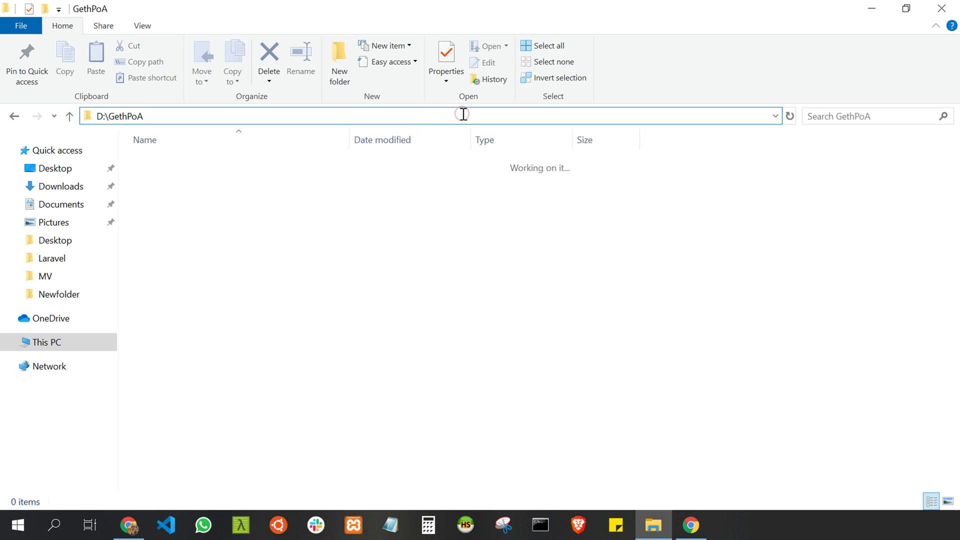
pyautogui.rightClick(384, 259)
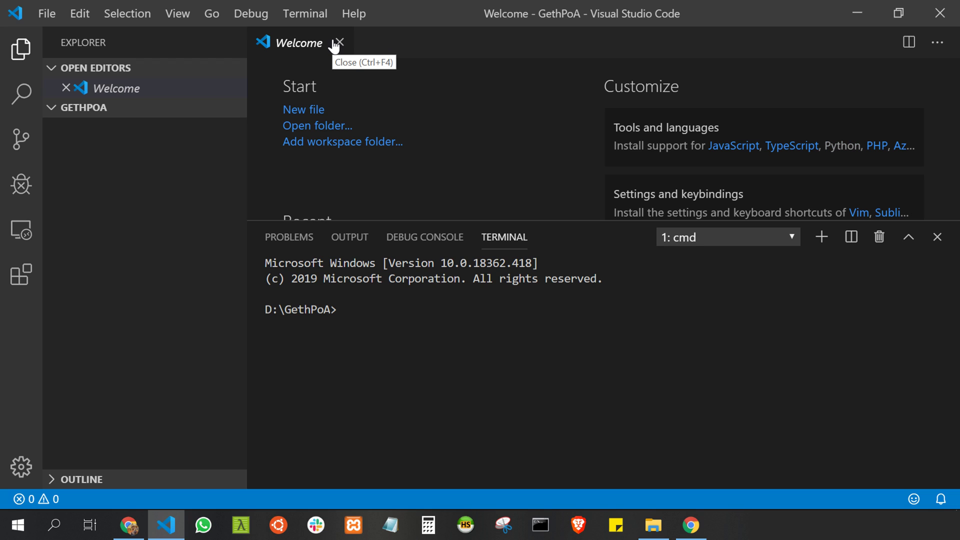
# Close the Welcome tab and create node1 and node2 folders with mkdir in the terminal
pyautogui.click(338, 43)
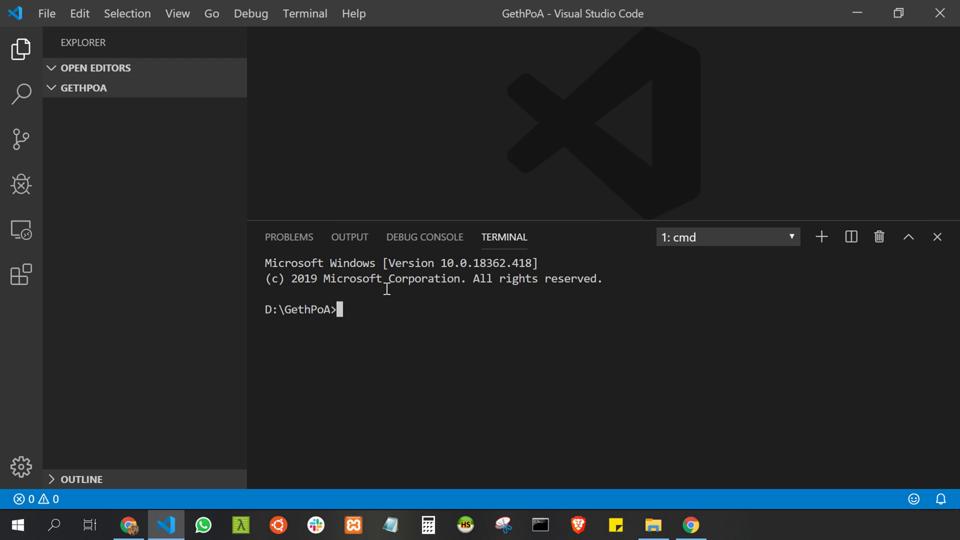
pyautogui.tripleClick(400, 325)
pyautogui.write('mkdir nod')
pyautogui.write('e 1')
pyautogui.press('BackSpace')
pyautogui.press('BackSpace')
pyautogui.write('1')
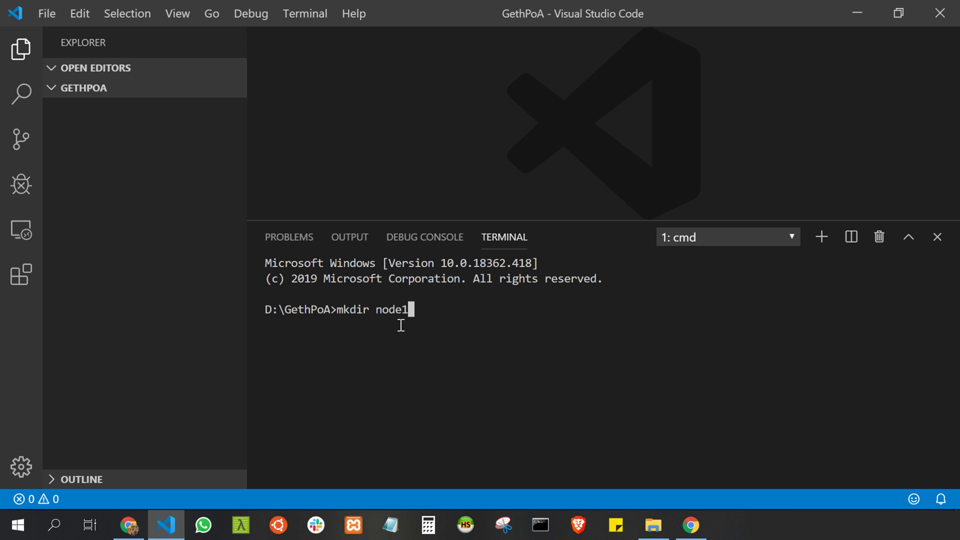
pyautogui.press('Return')
pyautogui.write('m')
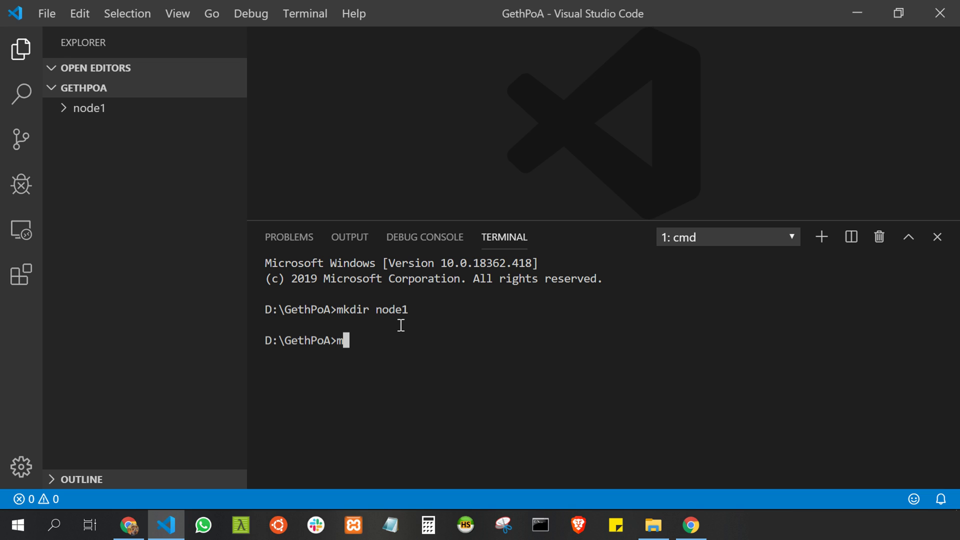
pyautogui.write('kdir node')
pyautogui.write('2')
pyautogui.press('Return')
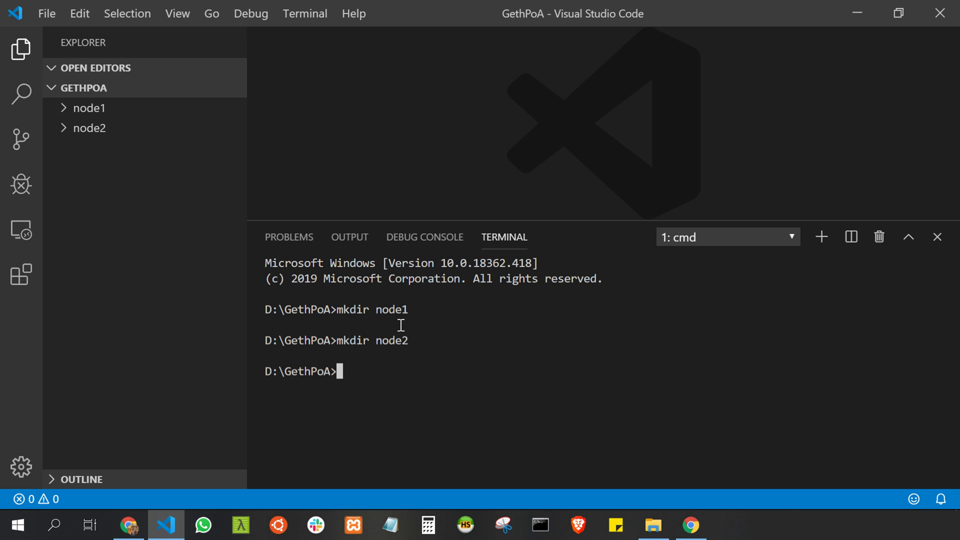
# Expand the new node1 and node2 folders in the Explorer, then return to the terminal
pyautogui.moveTo(376, 310); pyautogui.dragTo(408, 311)
pyautogui.moveTo(370, 342); pyautogui.dragTo(394, 344)
pyautogui.rightClick(394, 345)
pyautogui.click(68, 139)
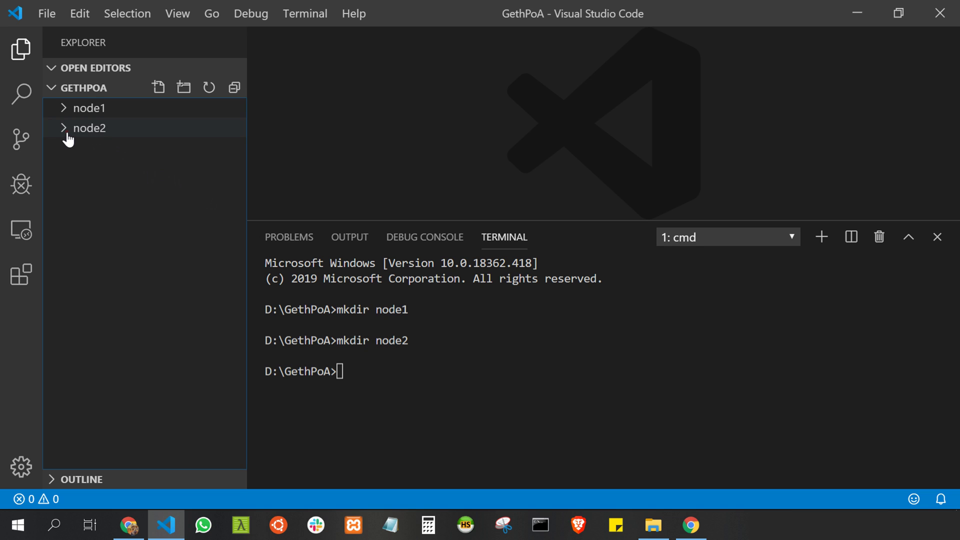
pyautogui.click(64, 111)
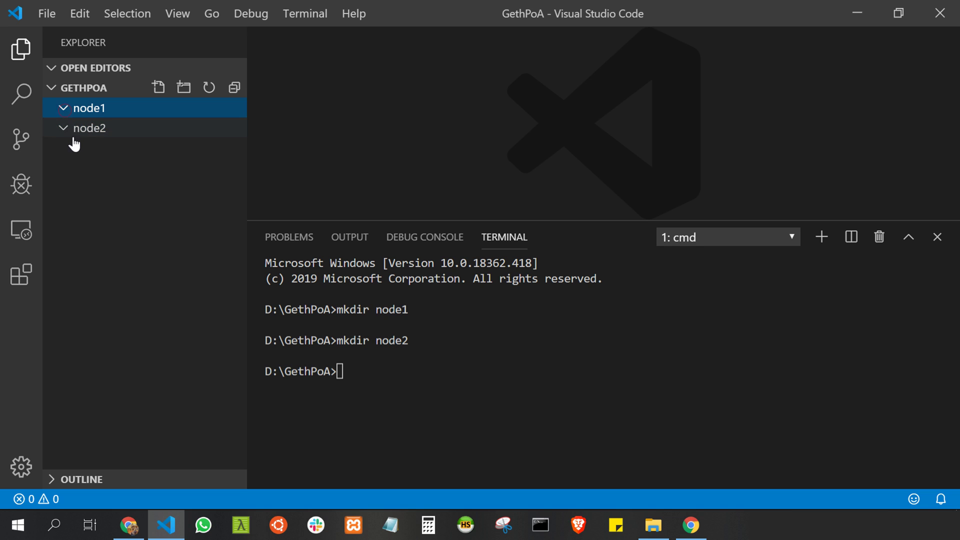
pyautogui.click(143, 220)
pyautogui.click(380, 360)
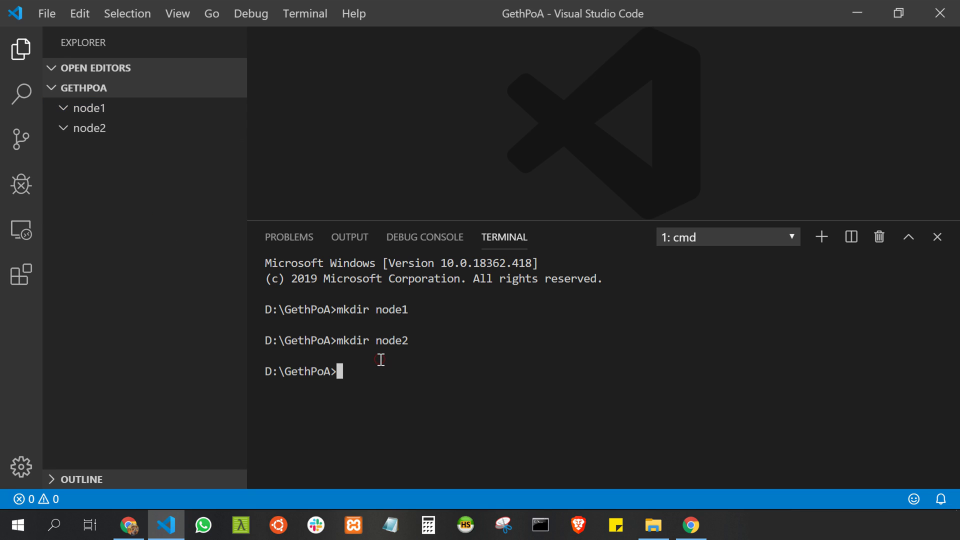
pyautogui.write('cd node1')
# Enter node1, clear the terminal, and run geth --datadir "./data" account new
pyautogui.press('Return')
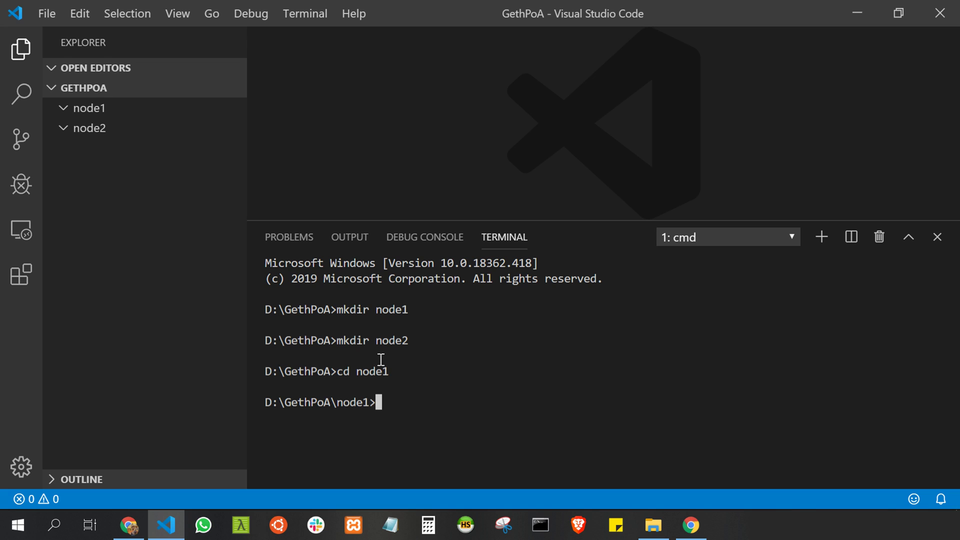
pyautogui.write('cls')
pyautogui.press('Return')
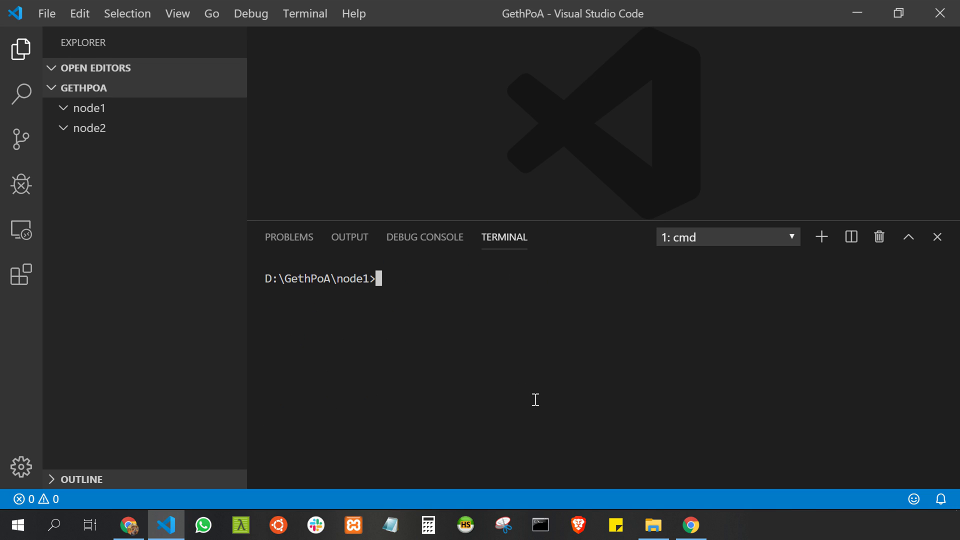
pyautogui.write('geth')
pyautogui.write(' --data')
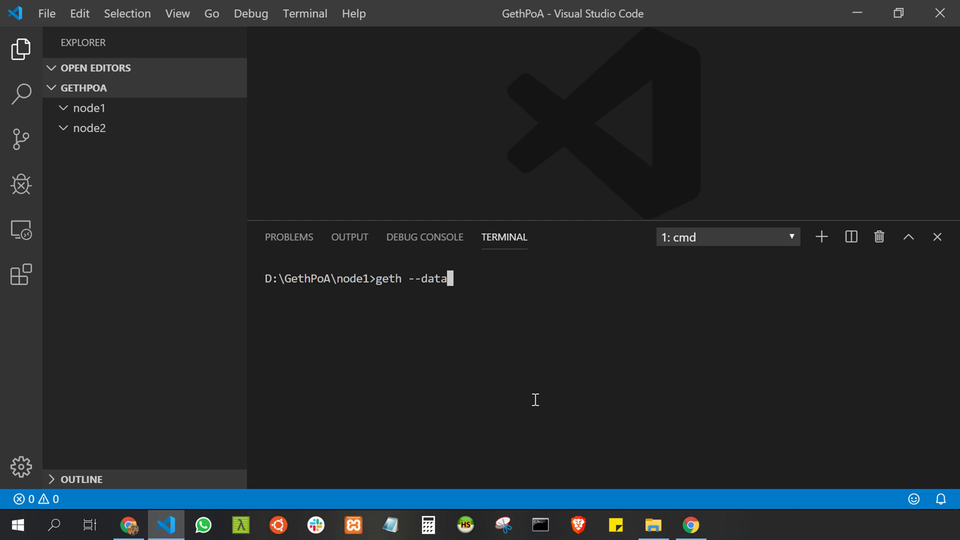
pyautogui.write('du')
pyautogui.press('BackSpace')
pyautogui.write('ir ')
pyautogui.write('"./')
pyautogui.write('data"')
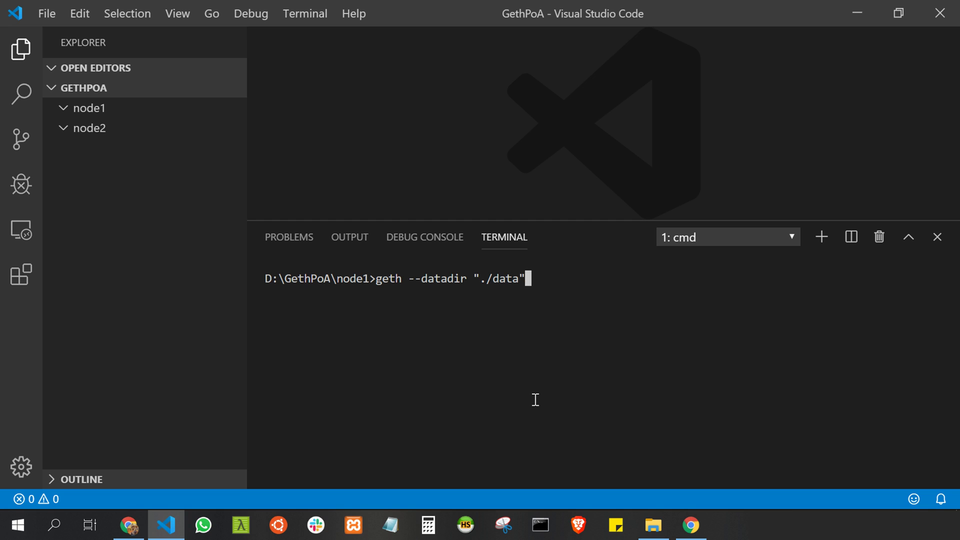
pyautogui.write(' account ')
pyautogui.write('new')
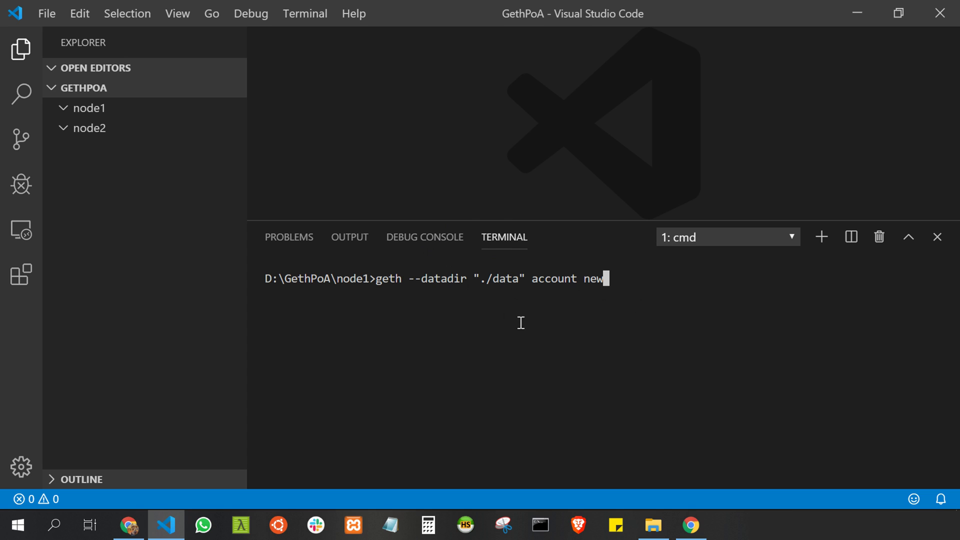
pyautogui.press('Return')
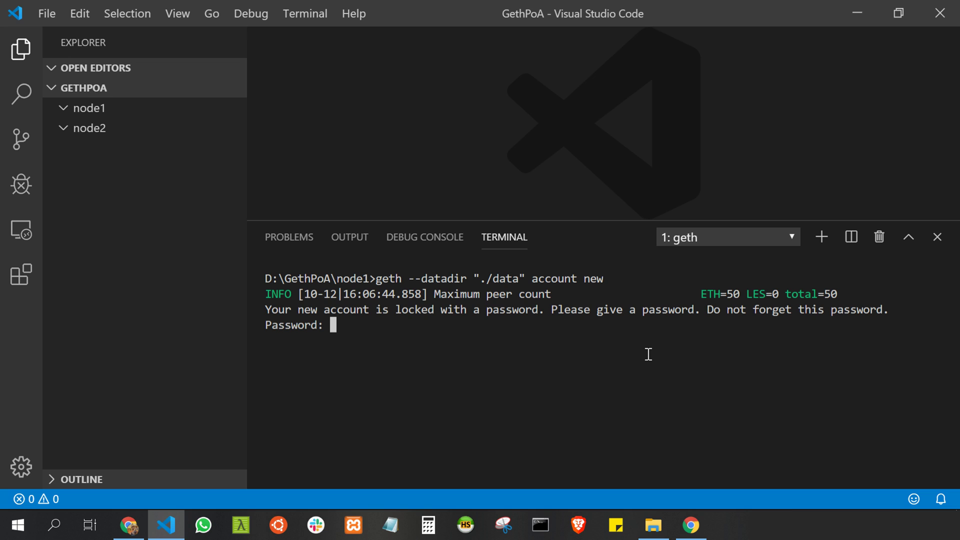
# Enter and confirm node1's account password, then copy its new public address
pyautogui.press('Return')
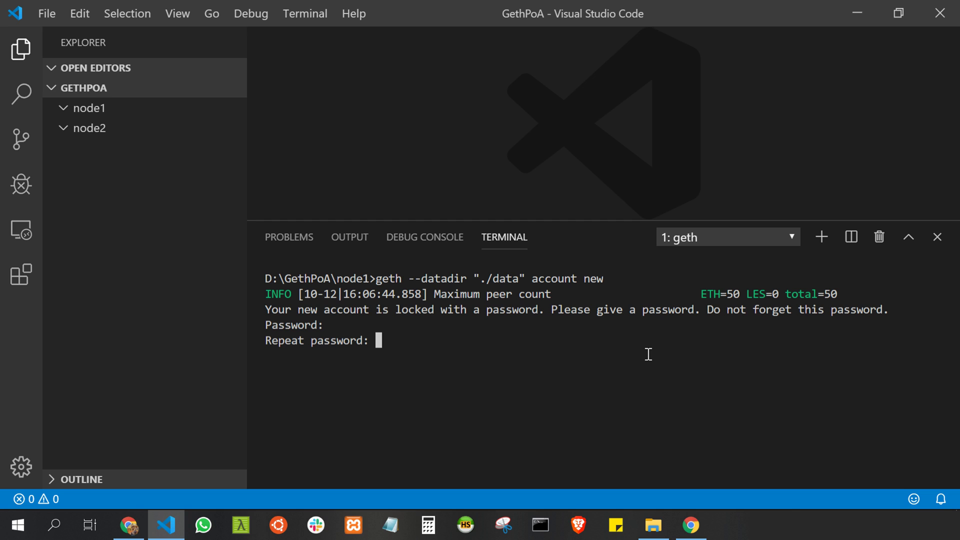
pyautogui.press('Return')
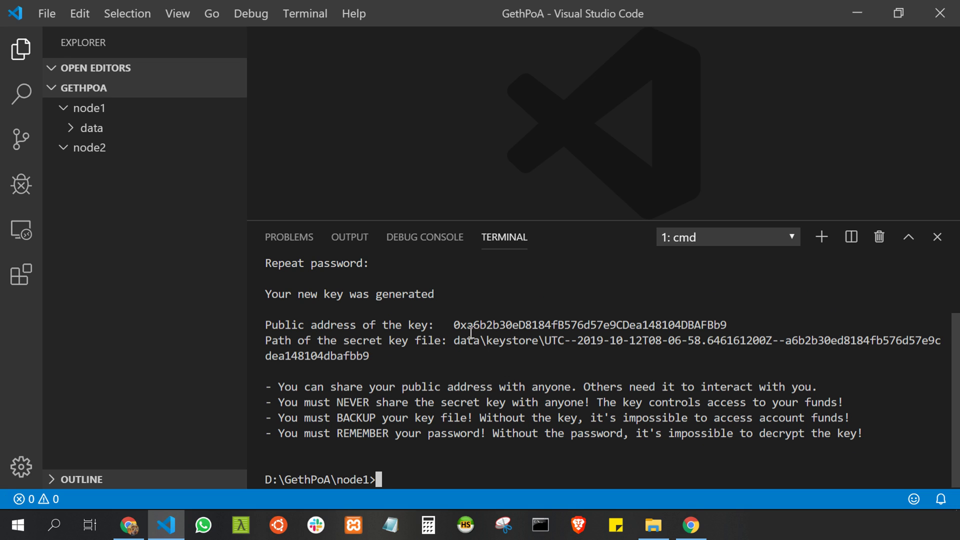
pyautogui.moveTo(455, 325); pyautogui.dragTo(726, 324)
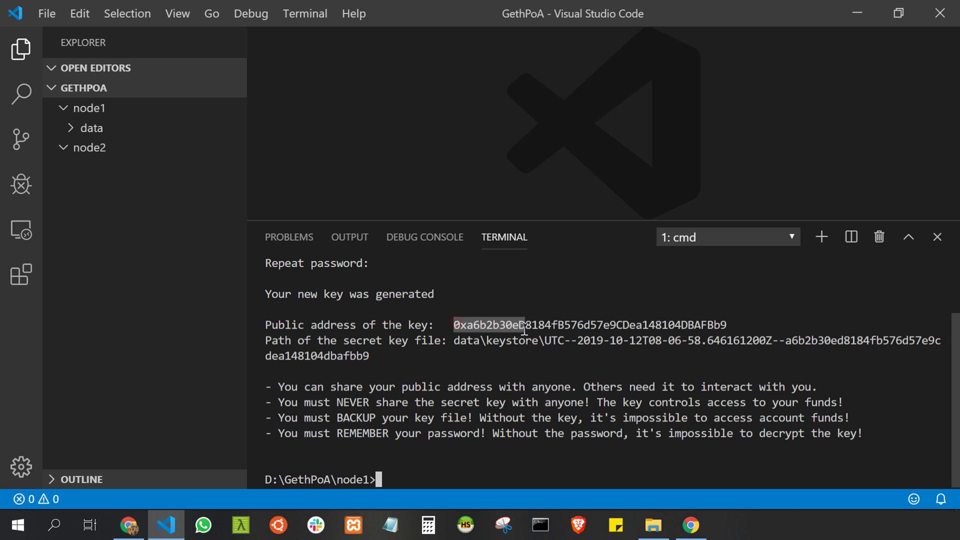
pyautogui.rightClick(726, 325)
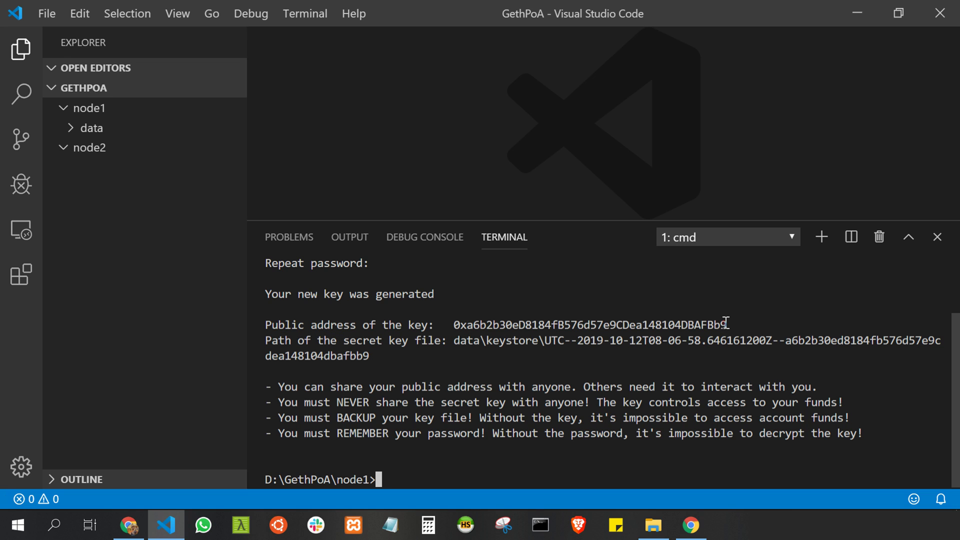
# Create an empty info.txt file in the GethPoA project root
pyautogui.click(102, 90)
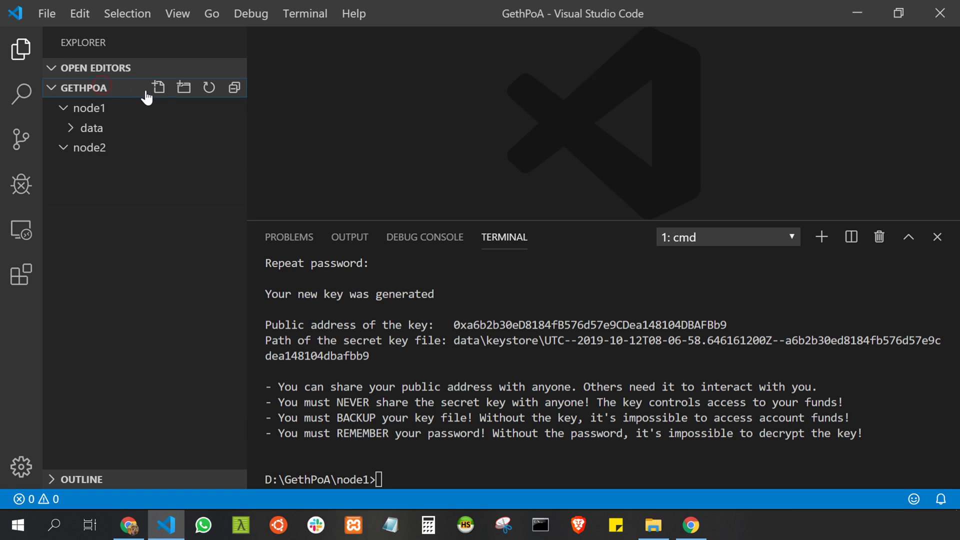
pyautogui.click(159, 89)
pyautogui.write('i')
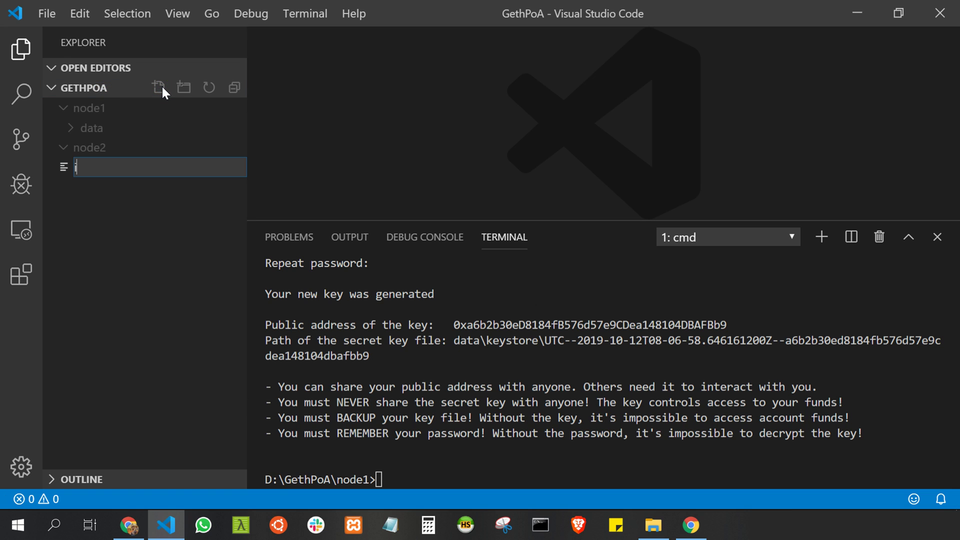
pyautogui.write('nfo.t')
pyautogui.write('xt')
pyautogui.press('Return')
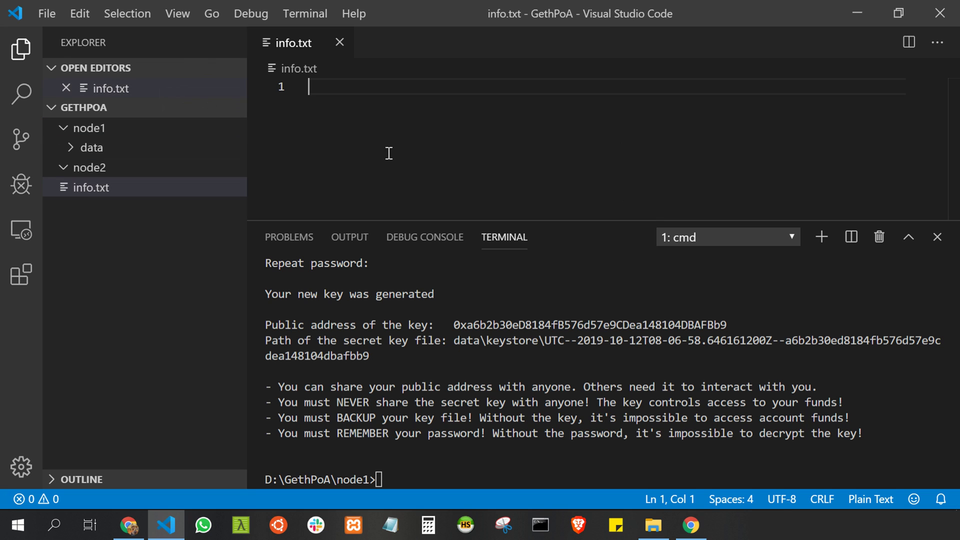
pyautogui.click(495, 325)
pyautogui.doubleClick(495, 325)
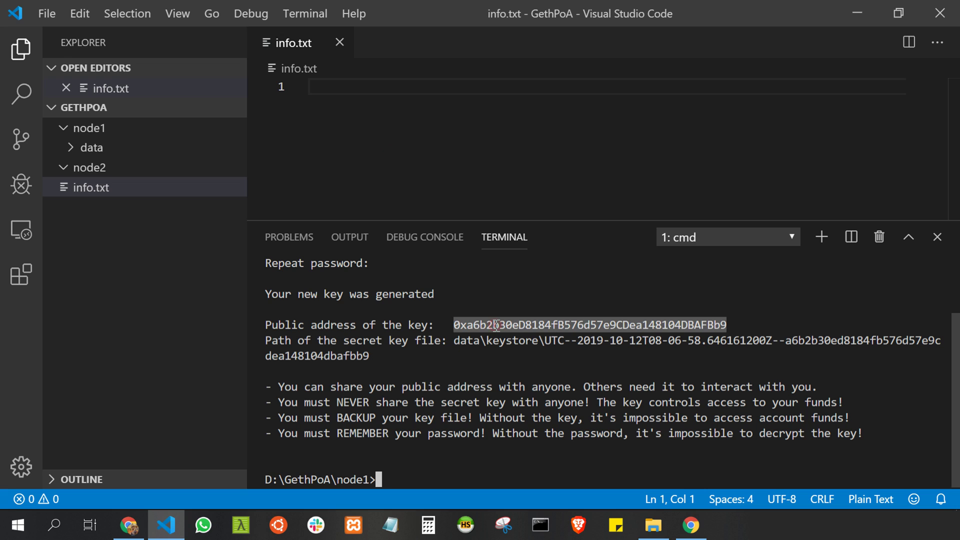
pyautogui.click(484, 120)
pyautogui.hotkey('ctrl', 'v')
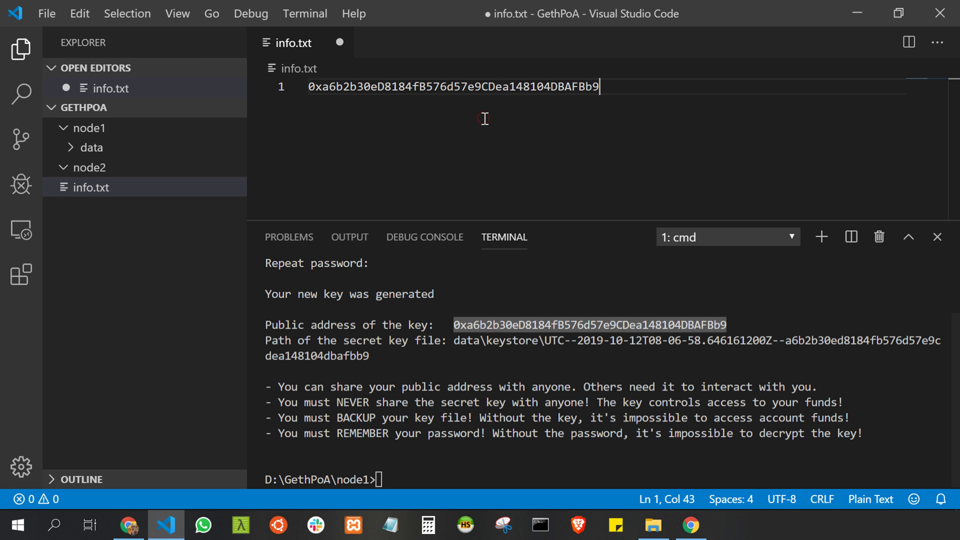
pyautogui.press('Return')
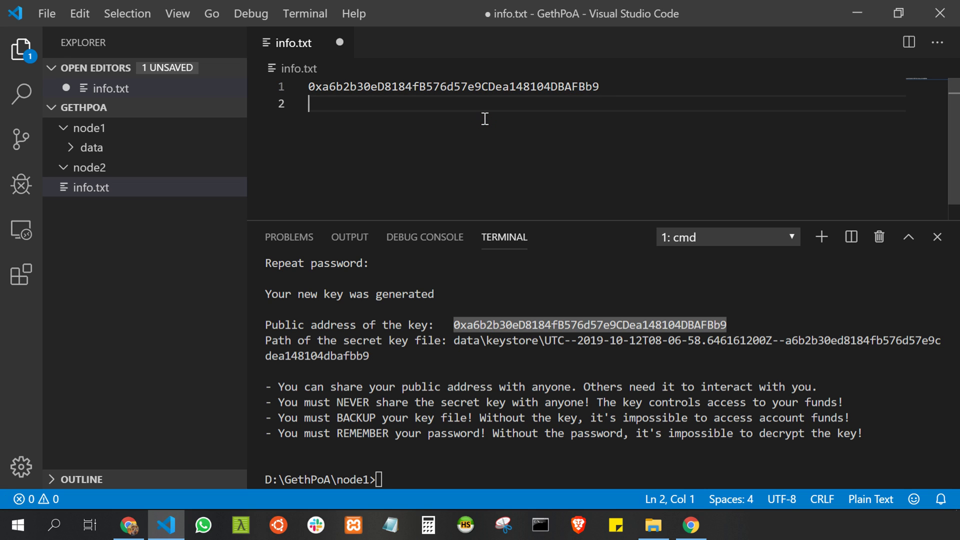
pyautogui.hotkey('shift', 'Up')
pyautogui.write('no')
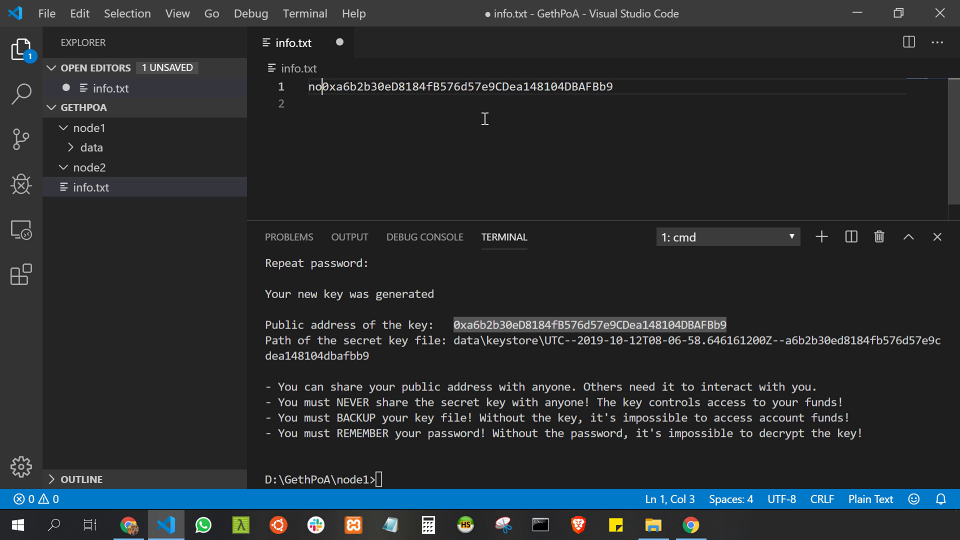
pyautogui.write('de')
pyautogui.press('BackSpace')
pyautogui.press('BackSpace')
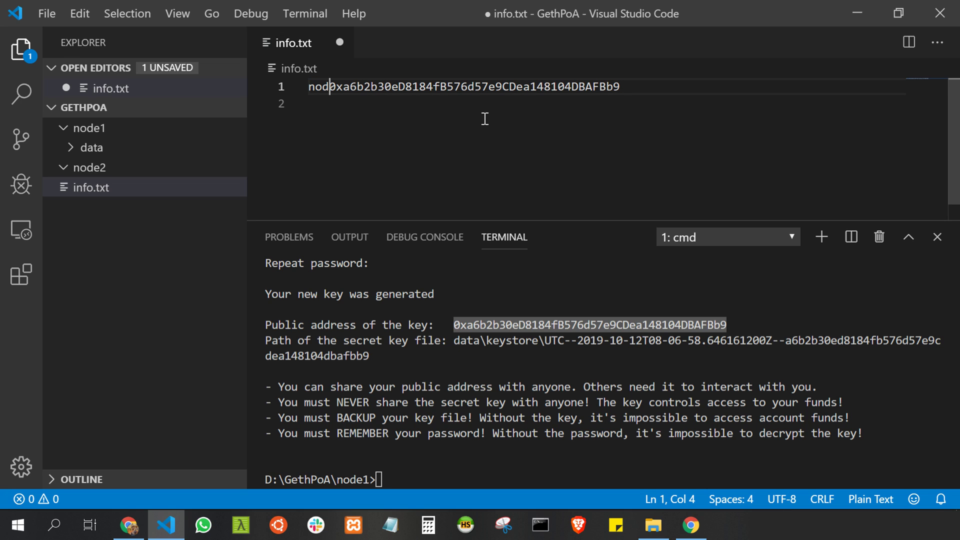
pyautogui.write('e1 ')
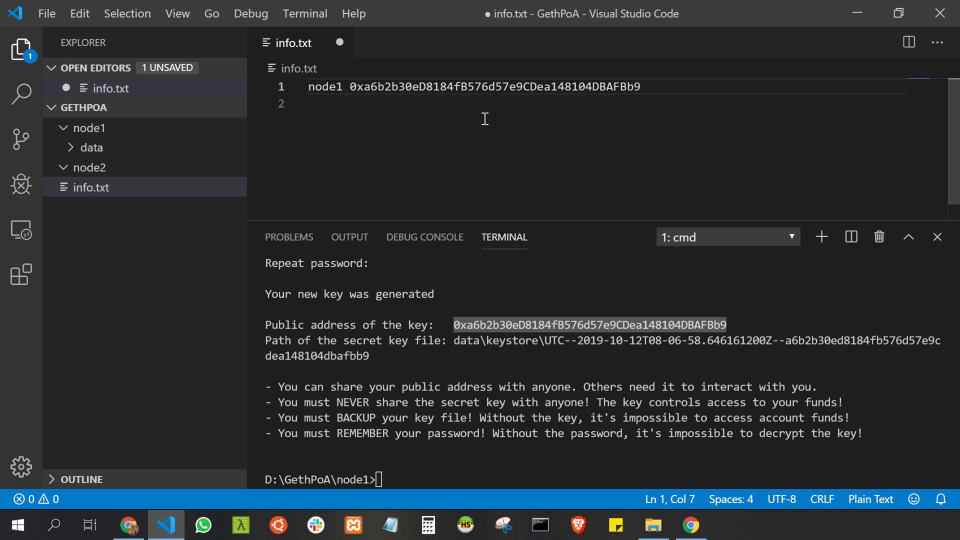
pyautogui.write('-')
pyautogui.press('End')
pyautogui.press('Return')
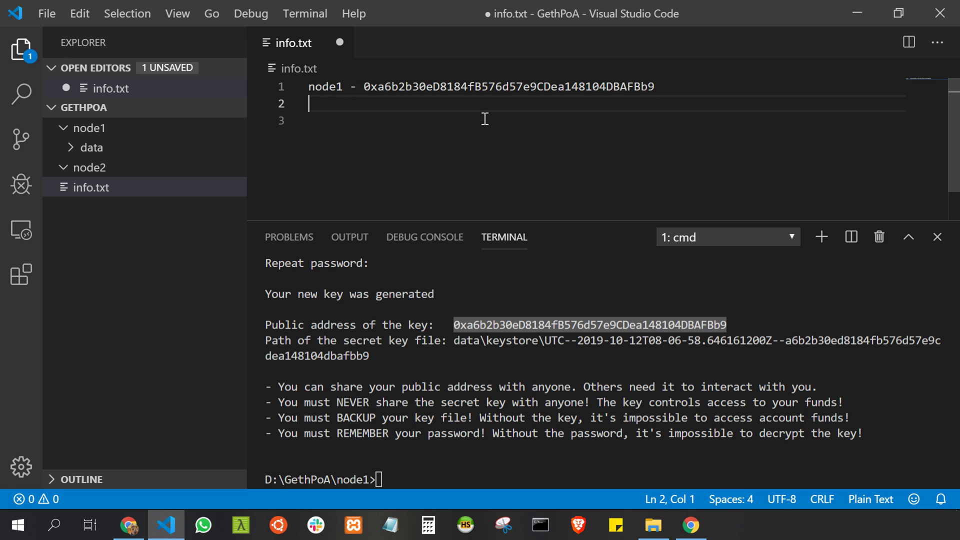
pyautogui.write('passcode ')
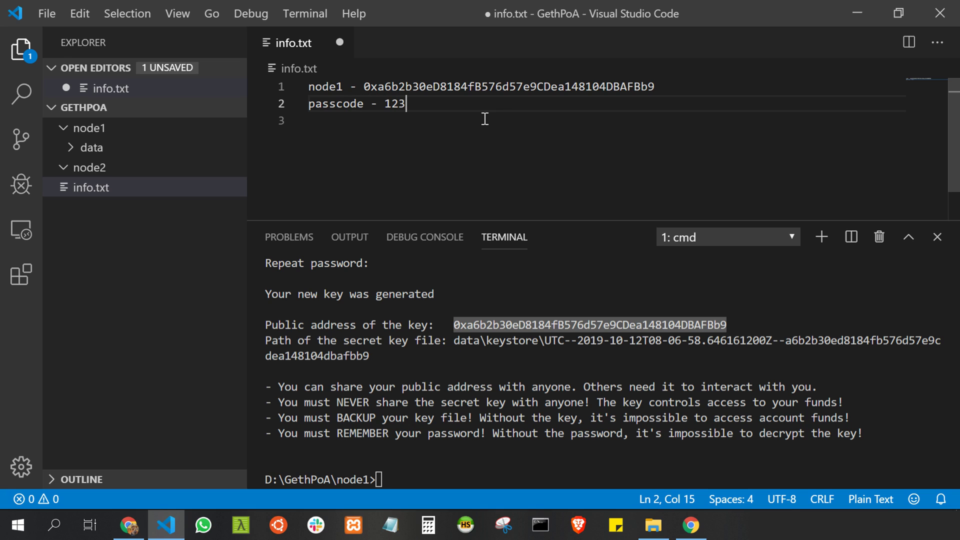
pyautogui.press('Return')
pyautogui.press('Return')
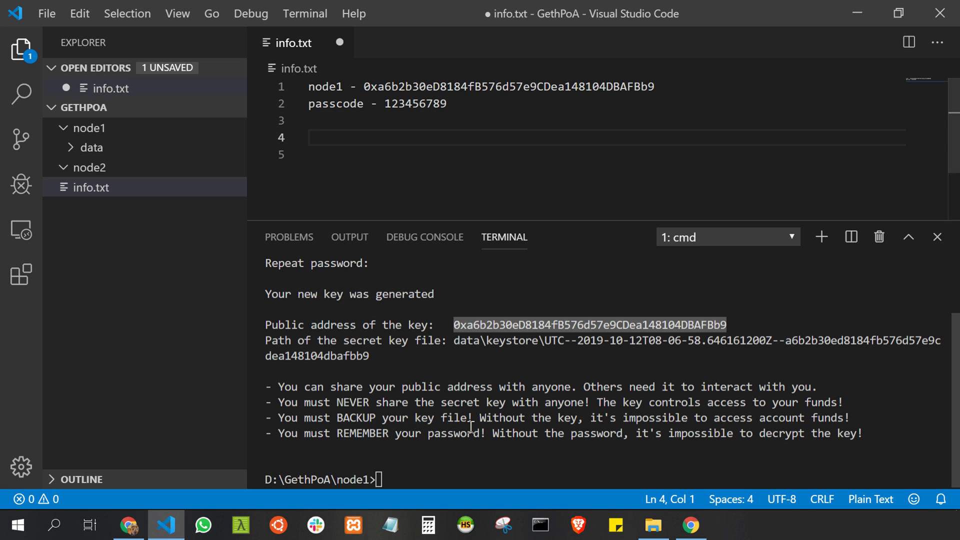
# Go up to GethPoA with cd .., clear the terminal with cls, and enter node2
pyautogui.click(469, 463)
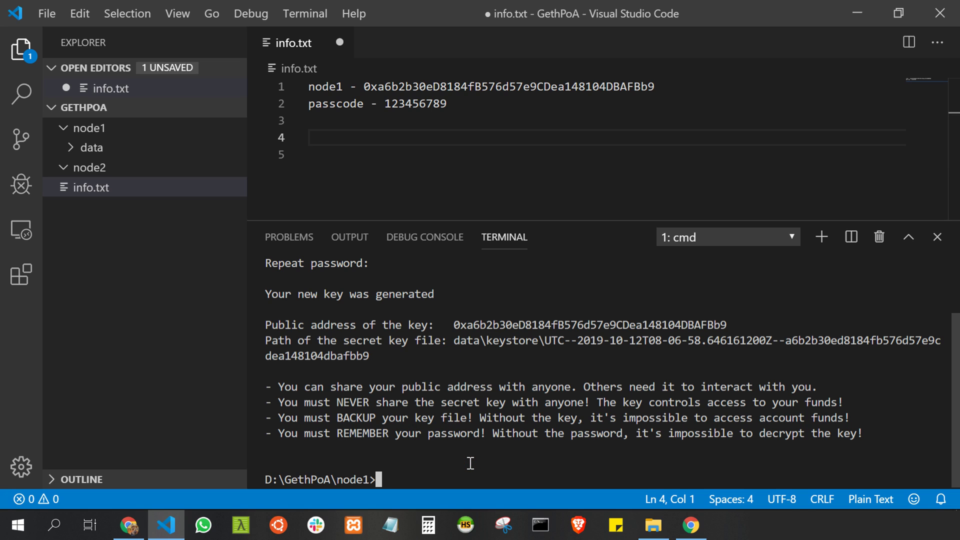
pyautogui.write('cd ')
pyautogui.write('..')
pyautogui.press('Return')
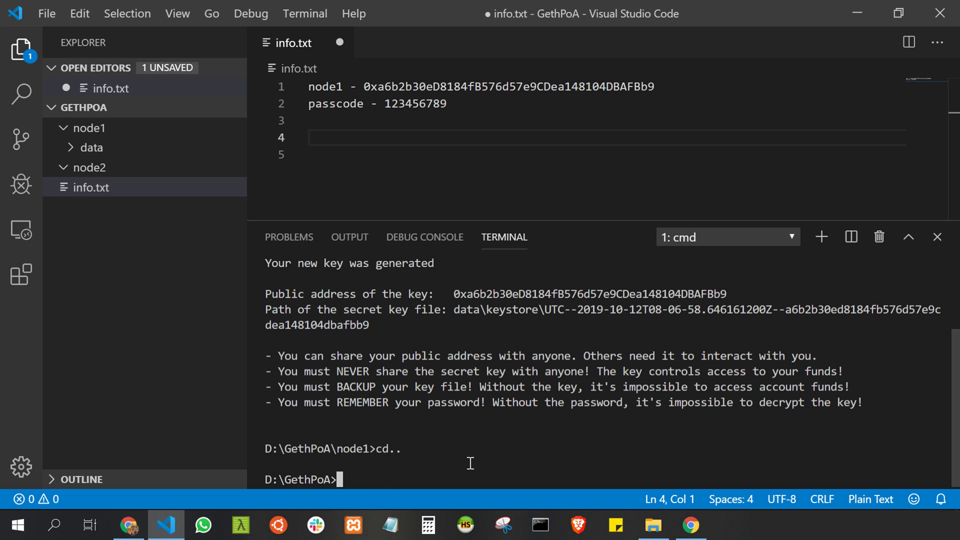
pyautogui.write('clear')
pyautogui.press('Return')
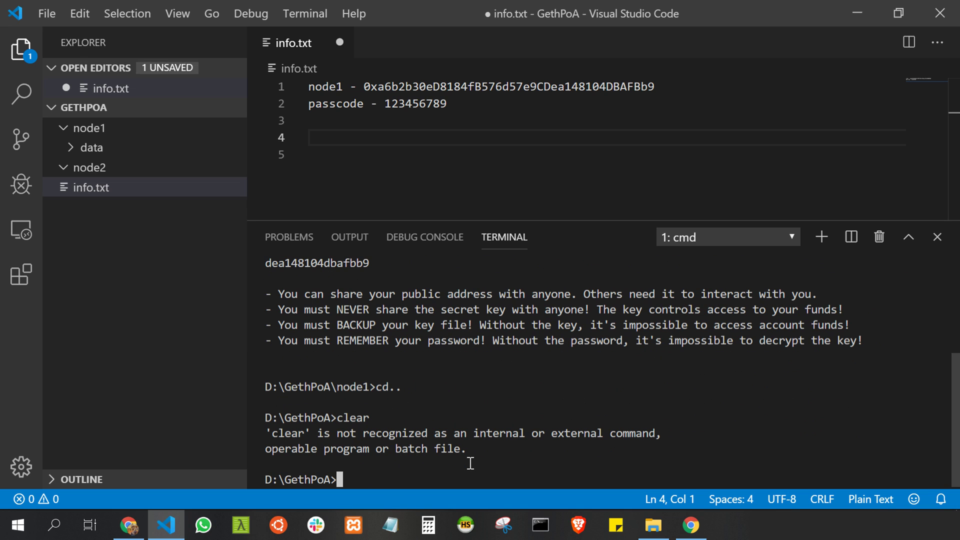
pyautogui.write('cls')
pyautogui.press('Return')
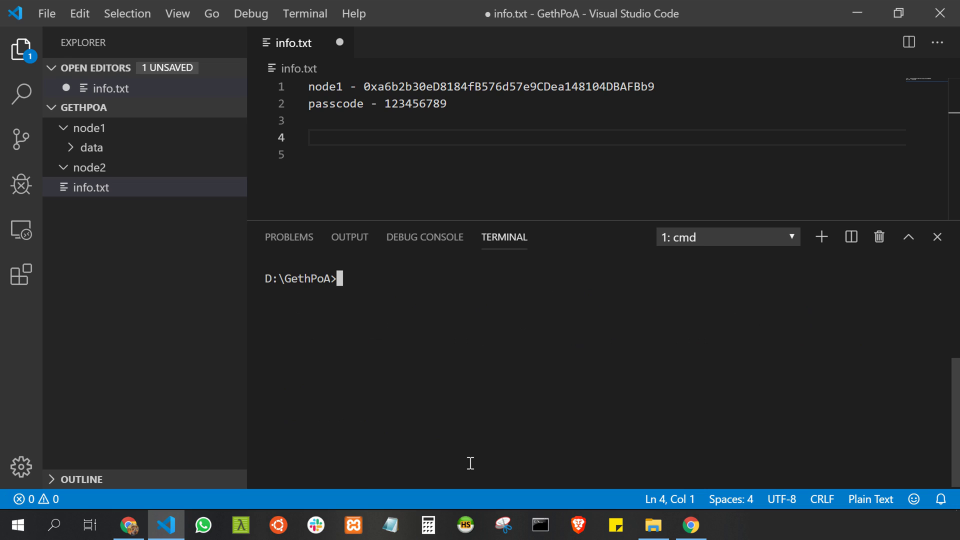
pyautogui.write('cd node')
pyautogui.write('2')
pyautogui.press('Return')
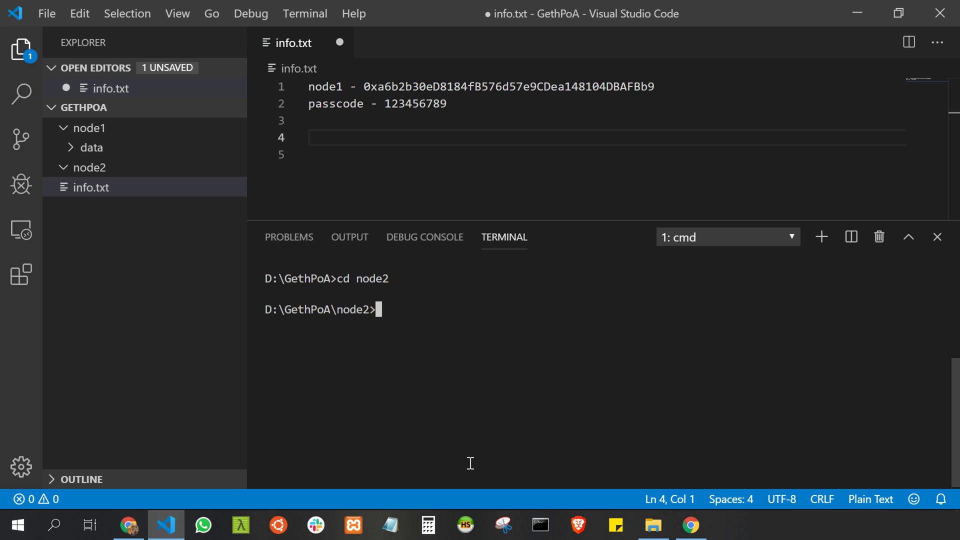
pyautogui.write('geth ')
pyautogui.write('--da')
pyautogui.write('ta')
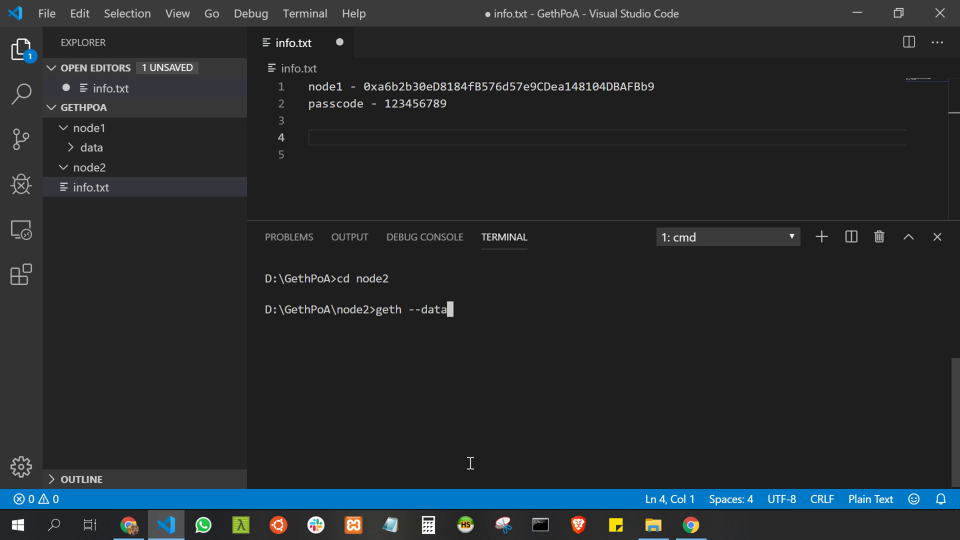
pyautogui.write('dir ')
pyautogui.write('"./da')
pyautogui.write('ta"')
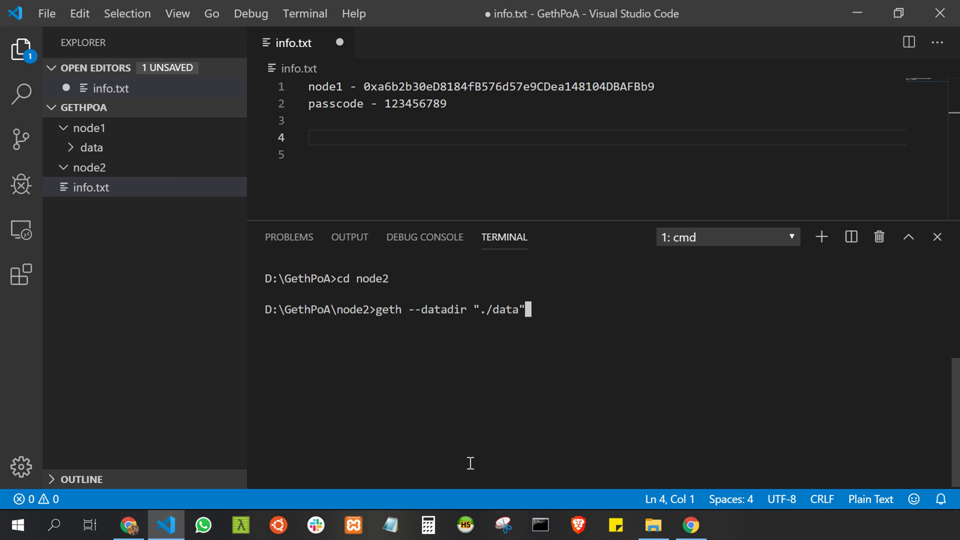
pyautogui.write(' account ')
pyautogui.write('new')
# Run geth account new for node2's ./data directory and enter its password twice
pyautogui.press('Return')
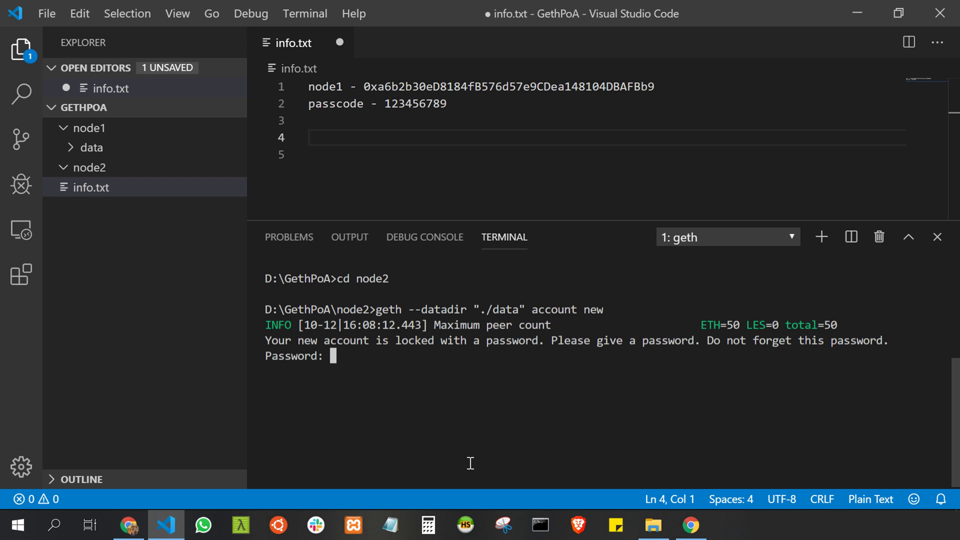
pyautogui.press('Return')
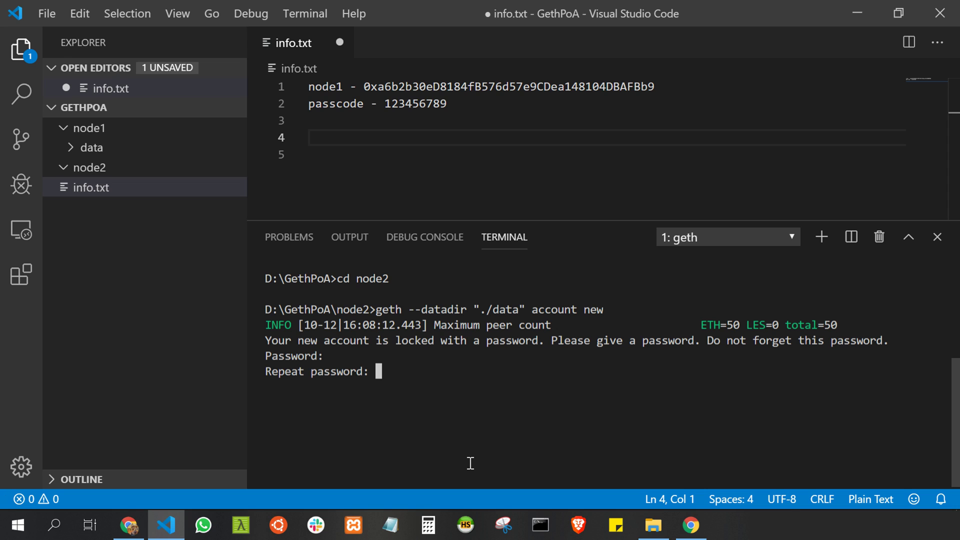
pyautogui.press('Return')
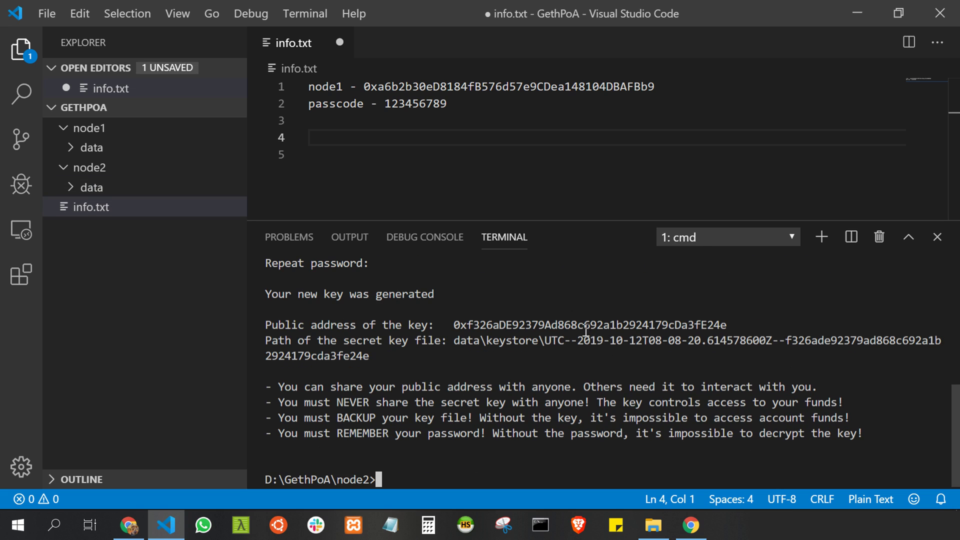
# Add node2's public address to info.txt as 'node2 - <address>' and start a 'passcode - ' line below
pyautogui.doubleClick(639, 325)
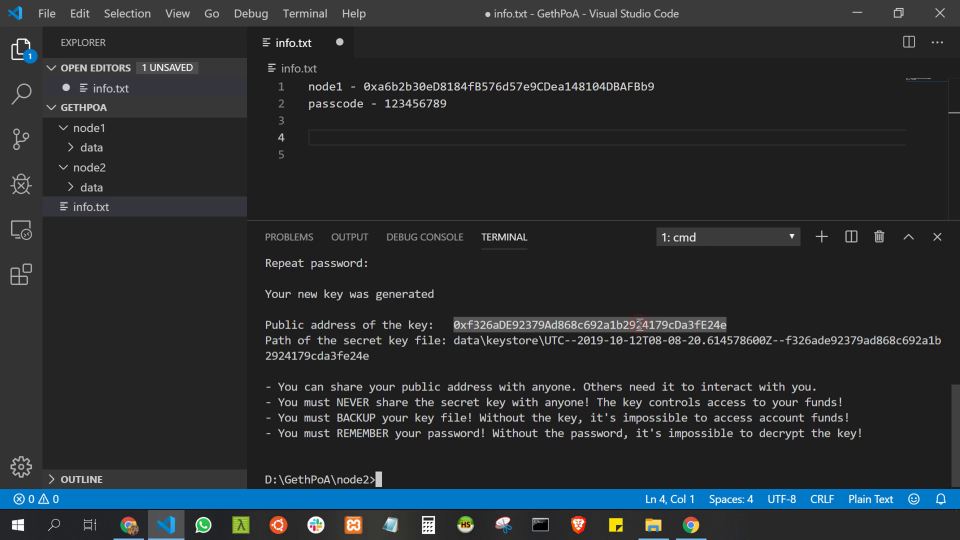
pyautogui.click(523, 148)
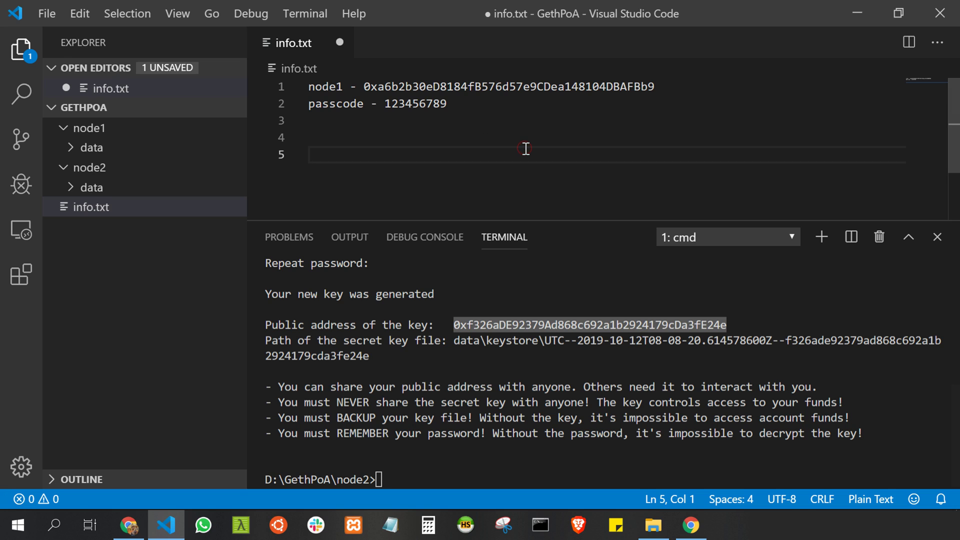
pyautogui.press('Up')
pyautogui.write('node2')
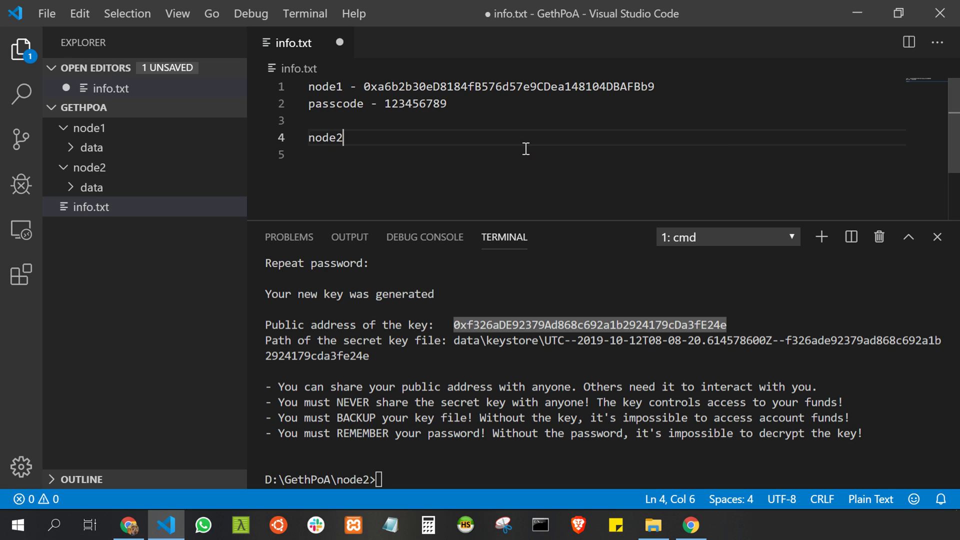
pyautogui.write(' -')
pyautogui.hotkey('ctrl', 'v')
pyautogui.press('Return')
pyautogui.write('p')
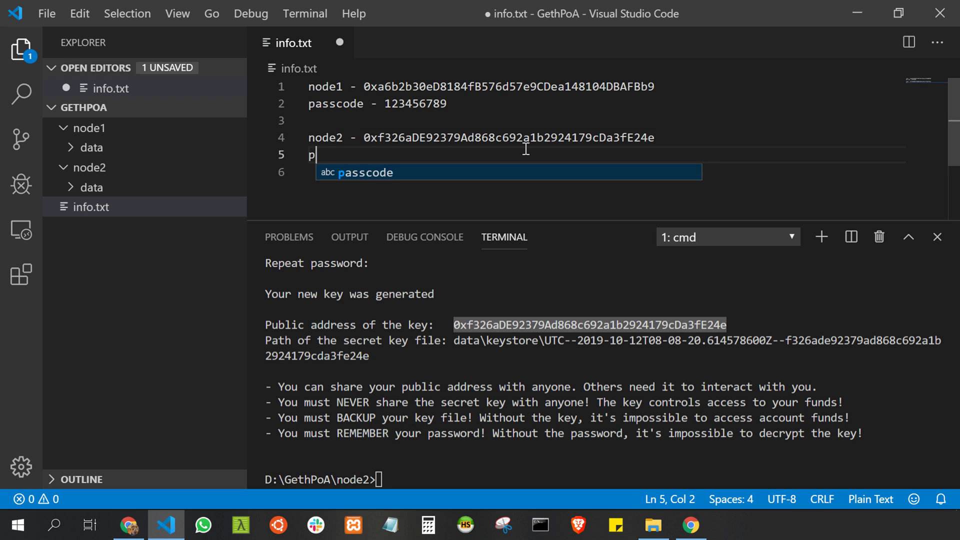
pyautogui.write('a')
pyautogui.press('Return')
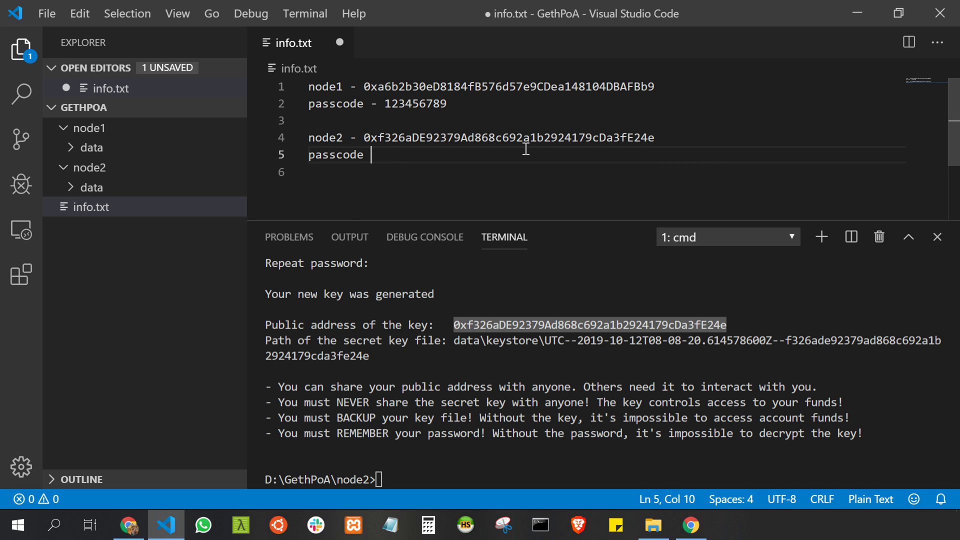